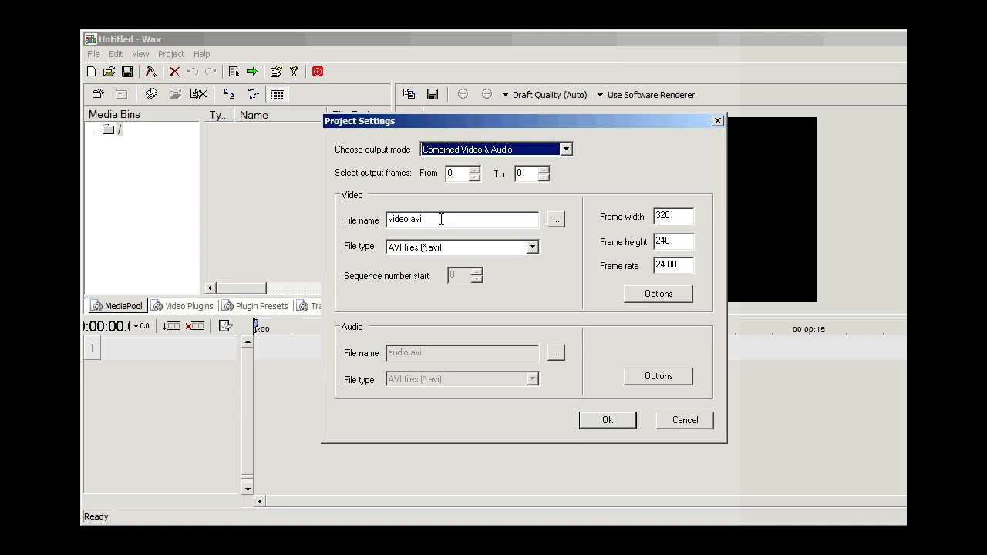
- Set the Wax output file to 'green screen' at 1920×1080, 29 fps, and apply the settings
{"action": "double_click", "coordinate": [441, 219]}
{"action": "type", "text": "green scree"}
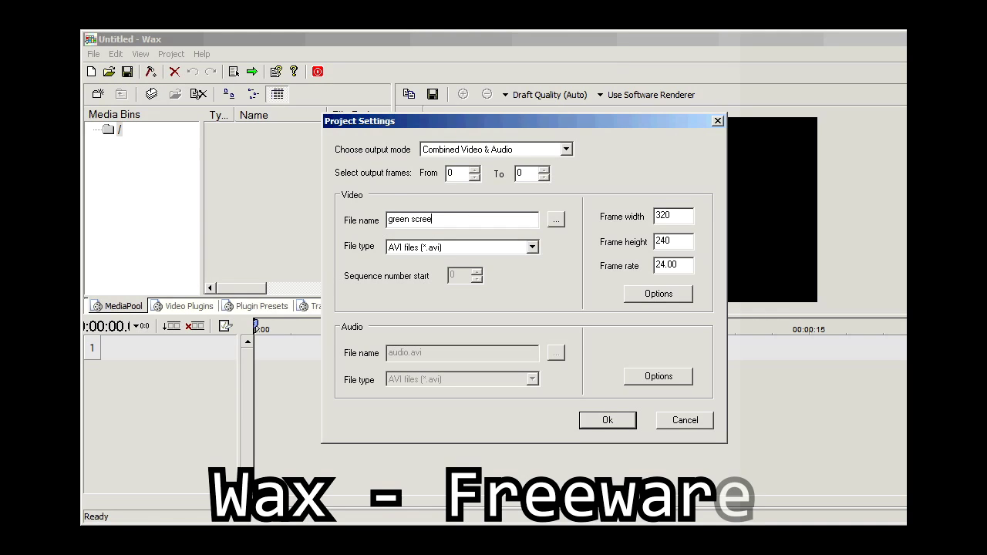
{"action": "type", "text": "n"}
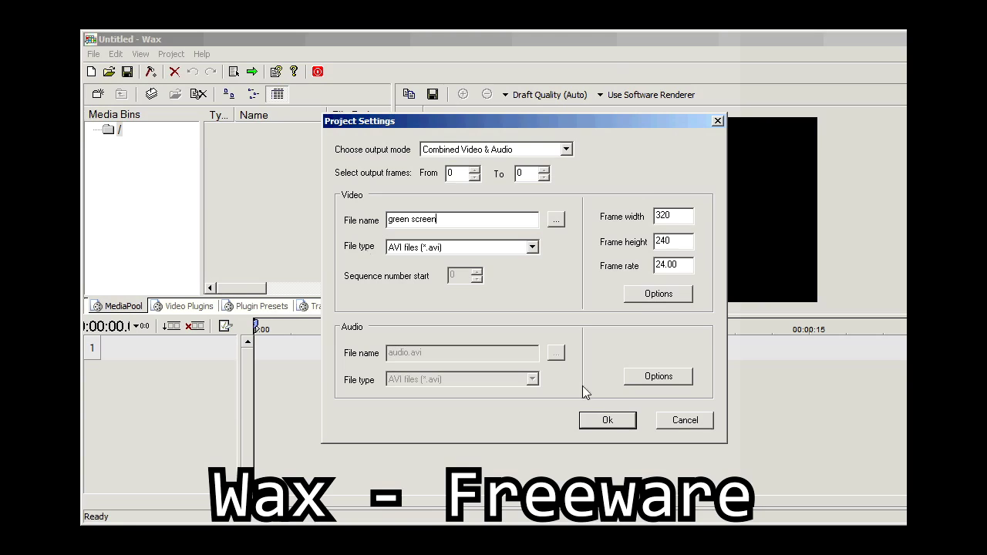
{"action": "double_click", "coordinate": [689, 215]}
{"action": "type", "text": "1080"}
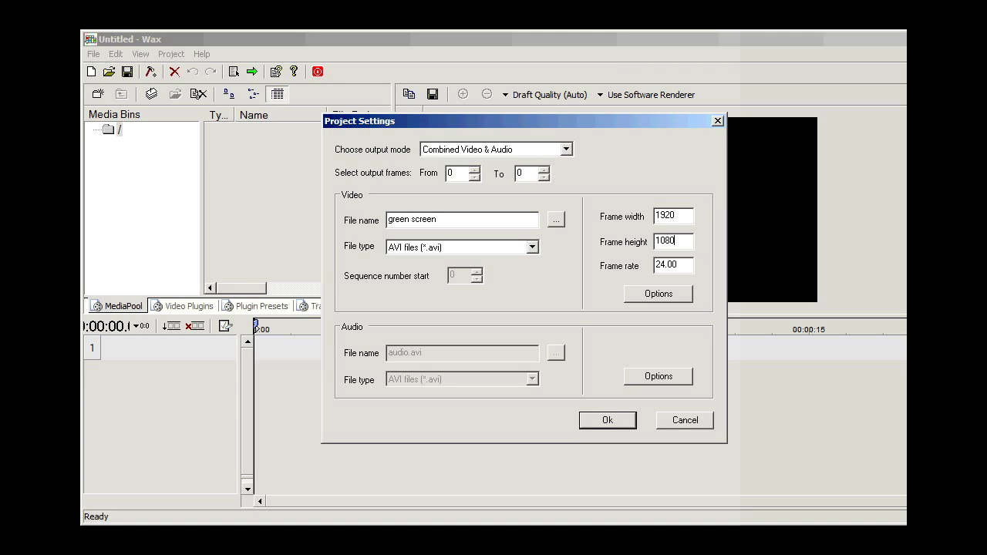
{"action": "double_click", "coordinate": [683, 263]}
{"action": "type", "text": "29"}
{"action": "left_click", "coordinate": [628, 290]}
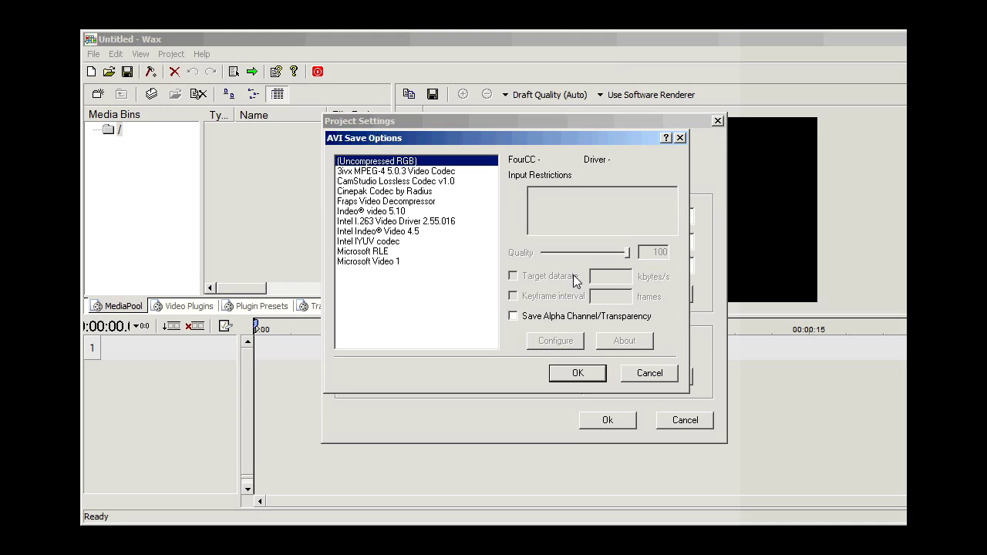
{"action": "left_click", "coordinate": [590, 375]}
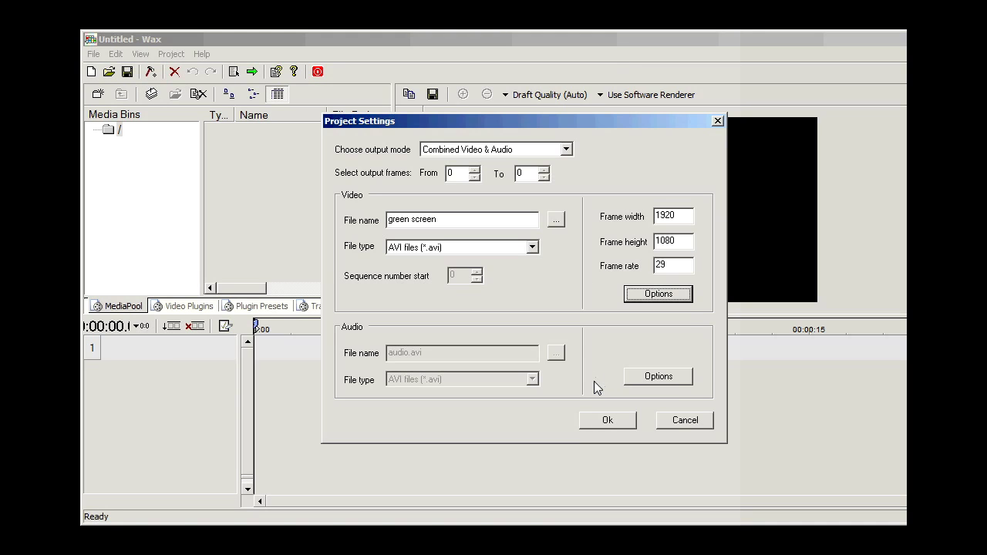
{"action": "left_click", "coordinate": [621, 418]}
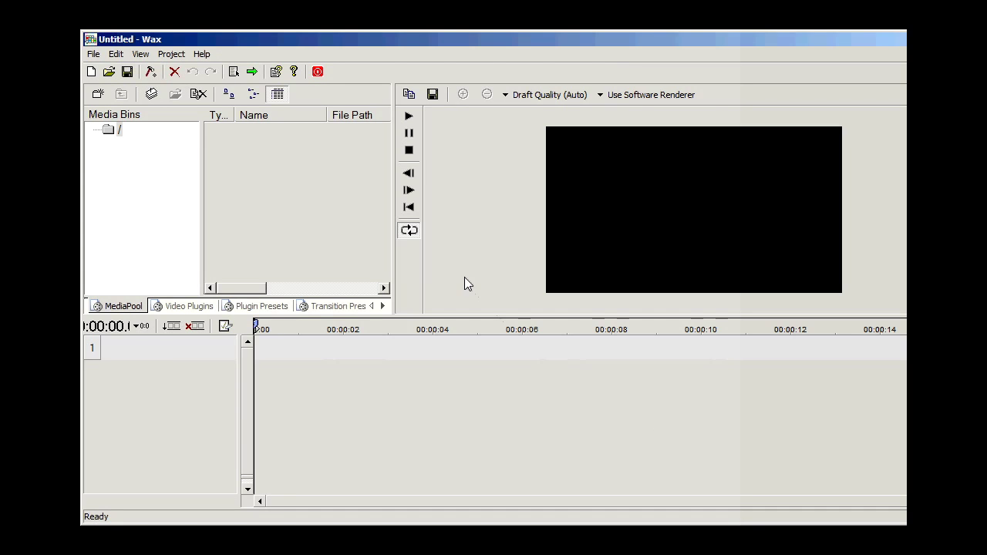
- Import the green-screen dog video from the Desktop into the media pool
{"action": "left_click", "coordinate": [228, 94]}
{"action": "left_click", "coordinate": [478, 171]}
{"action": "left_click", "coordinate": [477, 189]}
{"action": "scroll", "coordinate": [617, 388], "scroll_direction": "down", "scroll_amount": 5}
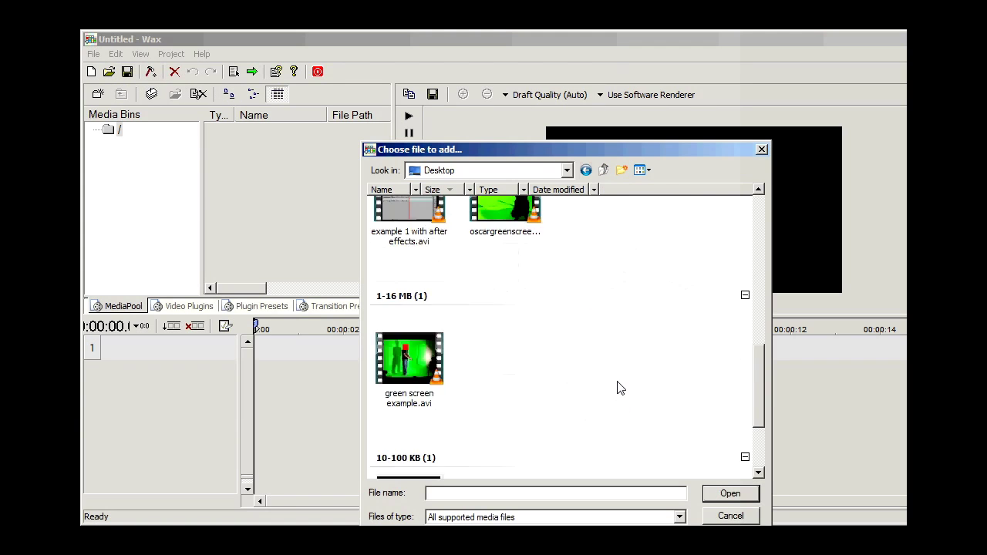
{"action": "scroll", "coordinate": [619, 384], "scroll_direction": "up", "scroll_amount": 3}
{"action": "scroll", "coordinate": [583, 344], "scroll_direction": "up", "scroll_amount": 2}
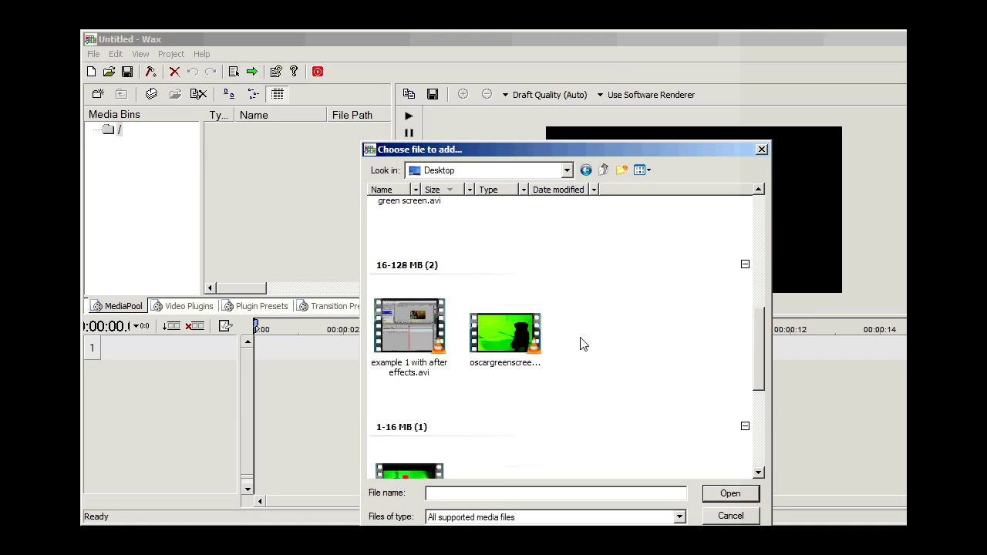
{"action": "double_click", "coordinate": [508, 334]}
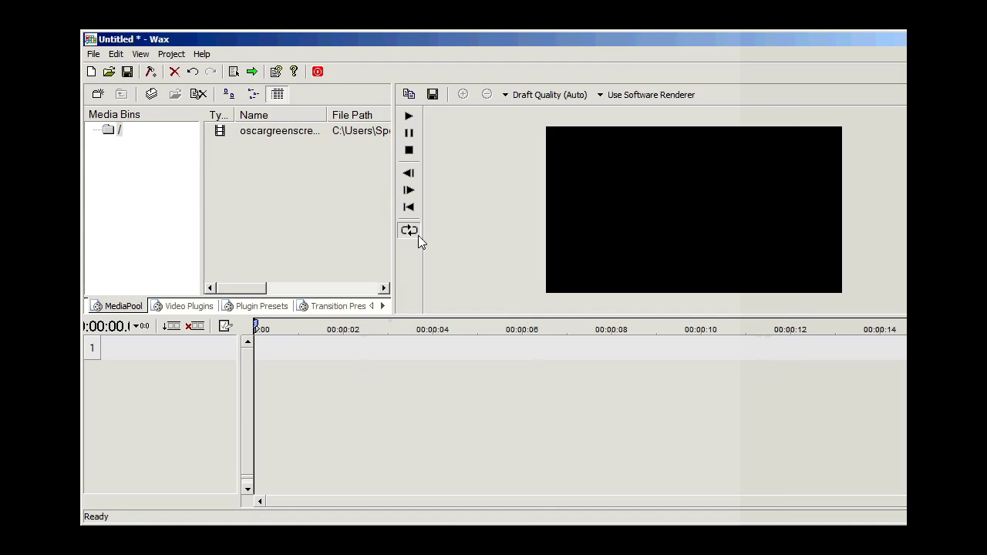
- Import moonscape.jpg into the media pool and select both media files
{"action": "left_click", "coordinate": [152, 101]}
{"action": "scroll", "coordinate": [532, 368], "scroll_direction": "down", "scroll_amount": 8}
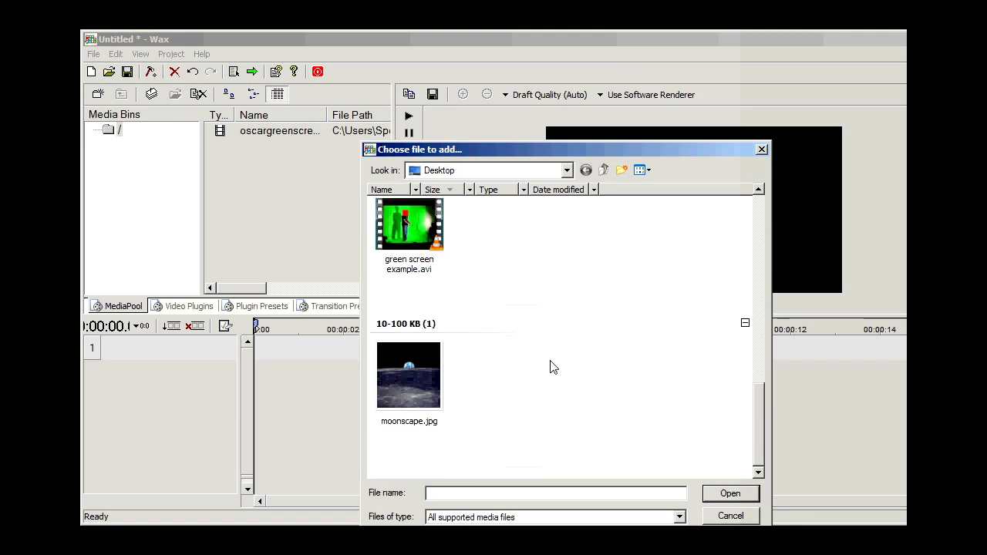
{"action": "double_click", "coordinate": [408, 360]}
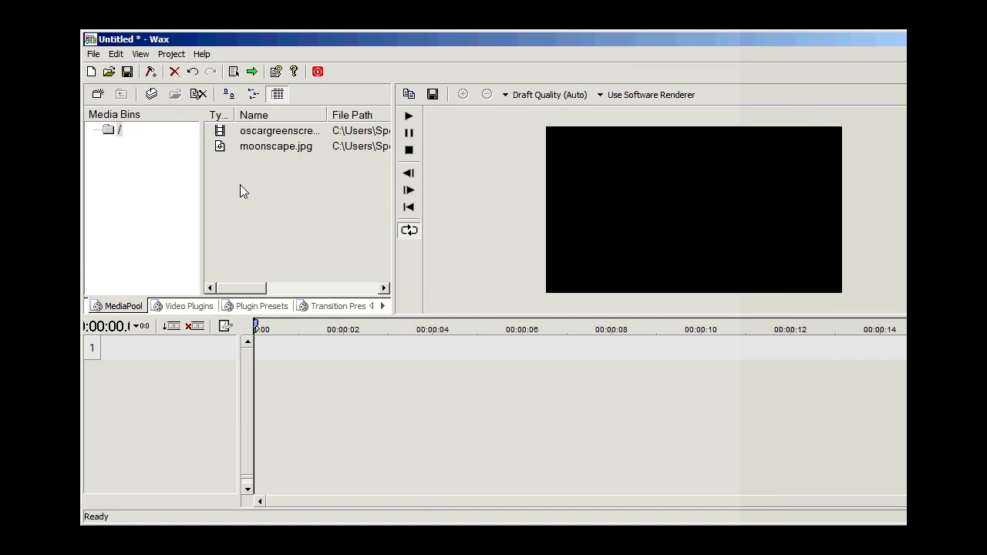
{"action": "left_click_drag", "start_coordinate": [239, 185], "coordinate": [539, 375]}
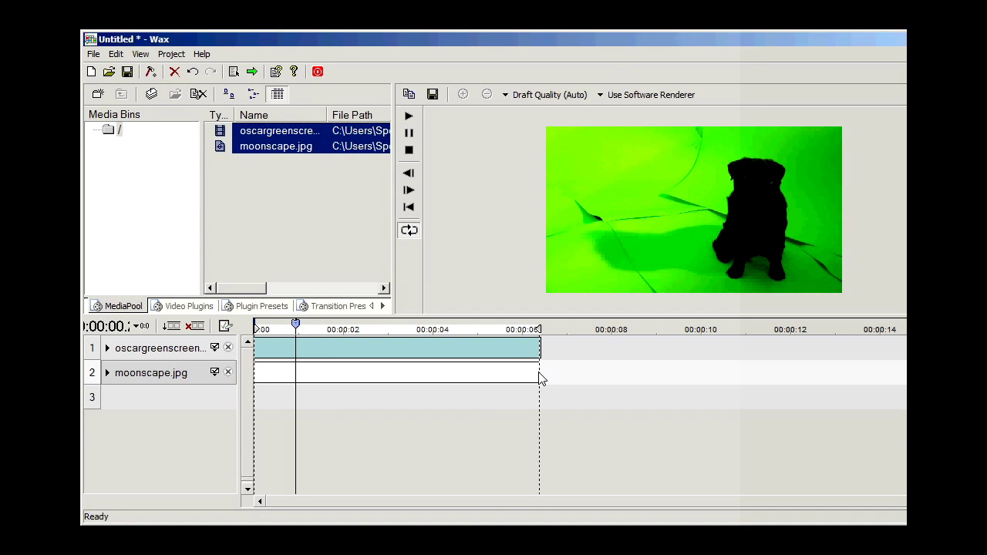
- Select the moonscape clip on the timeline and show the Video Plugins panel
{"action": "left_click", "coordinate": [280, 350]}
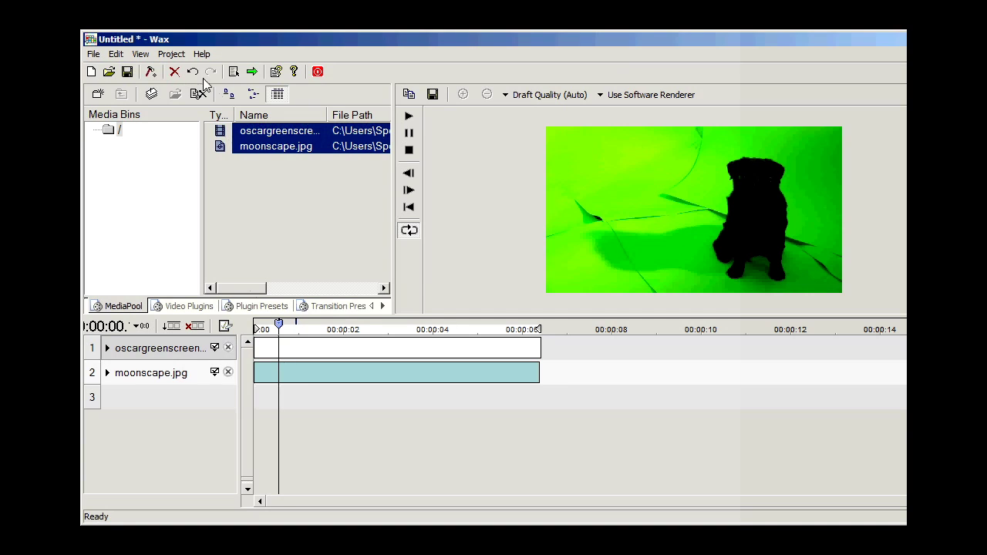
{"action": "left_click", "coordinate": [140, 54]}
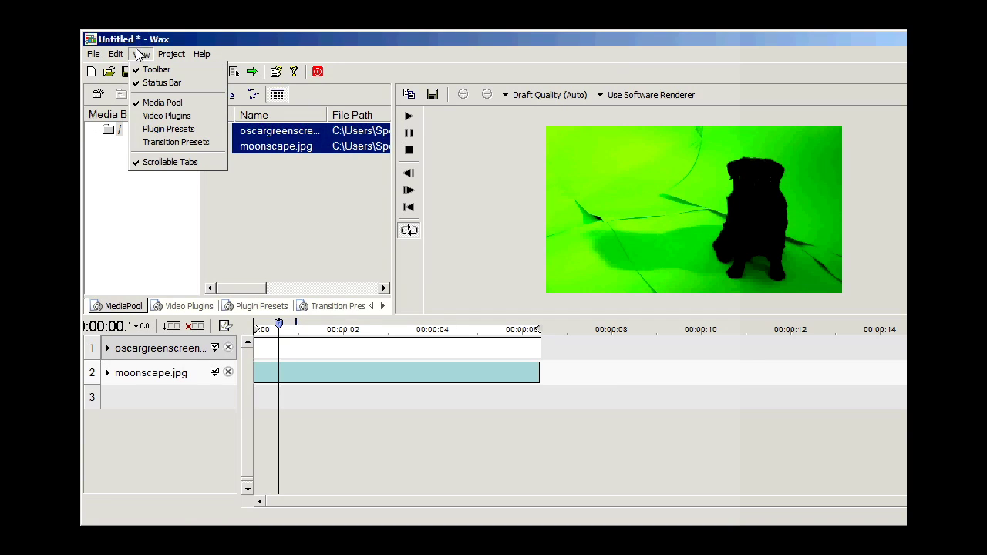
{"action": "left_click", "coordinate": [175, 117]}
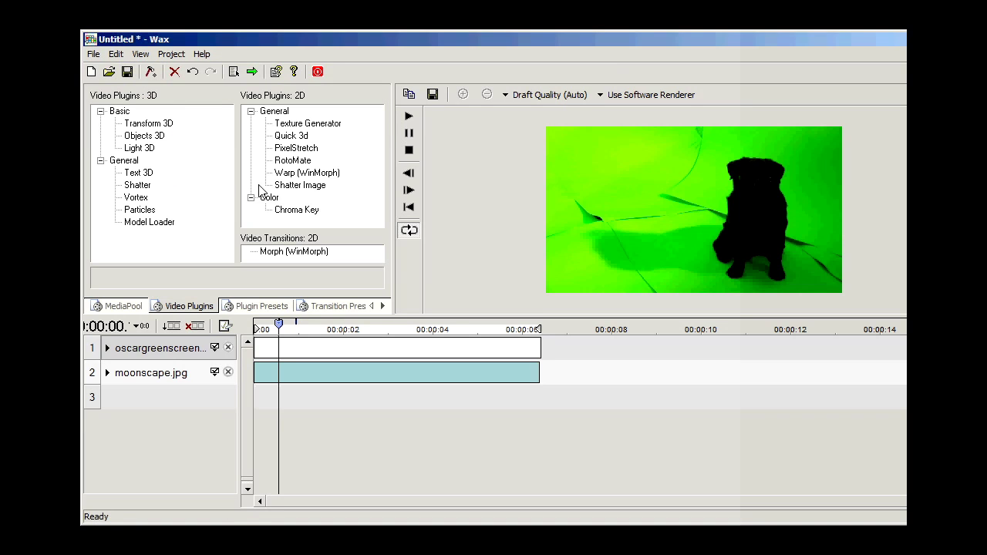
- Apply Chroma Key to the dog clip, sample the green backdrop as key colour, and raise Tolerance
{"action": "left_click", "coordinate": [304, 213]}
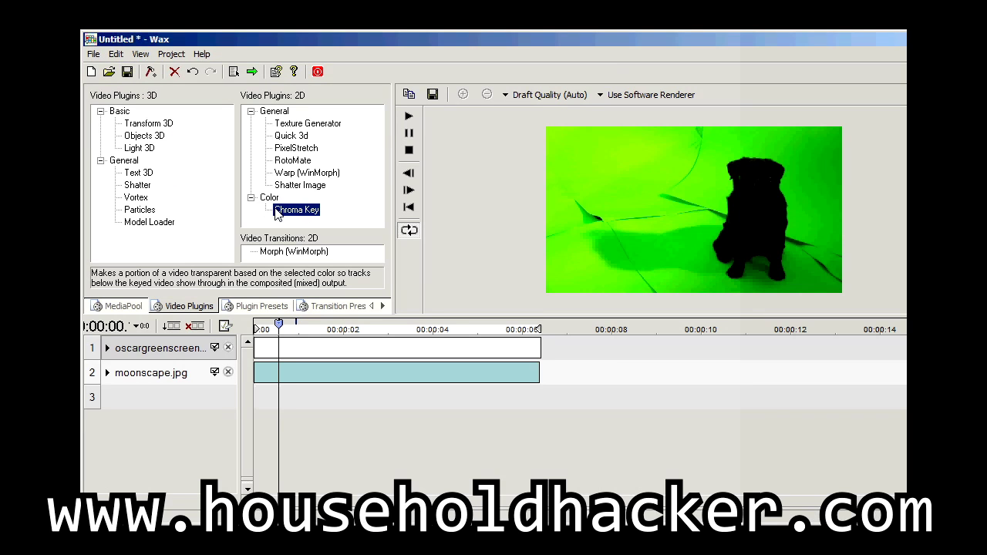
{"action": "left_click_drag", "start_coordinate": [283, 214], "coordinate": [306, 353]}
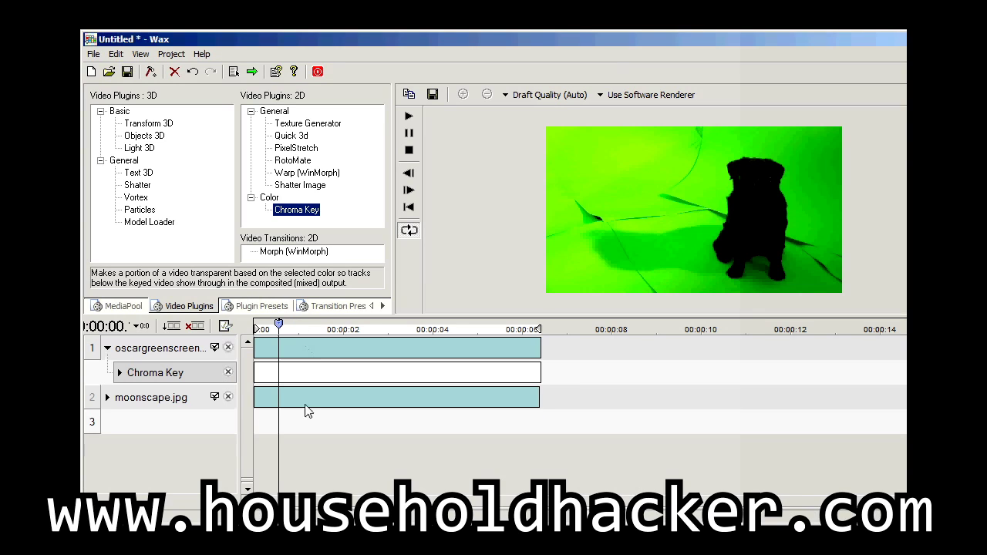
{"action": "left_click", "coordinate": [120, 373]}
{"action": "left_click", "coordinate": [192, 400]}
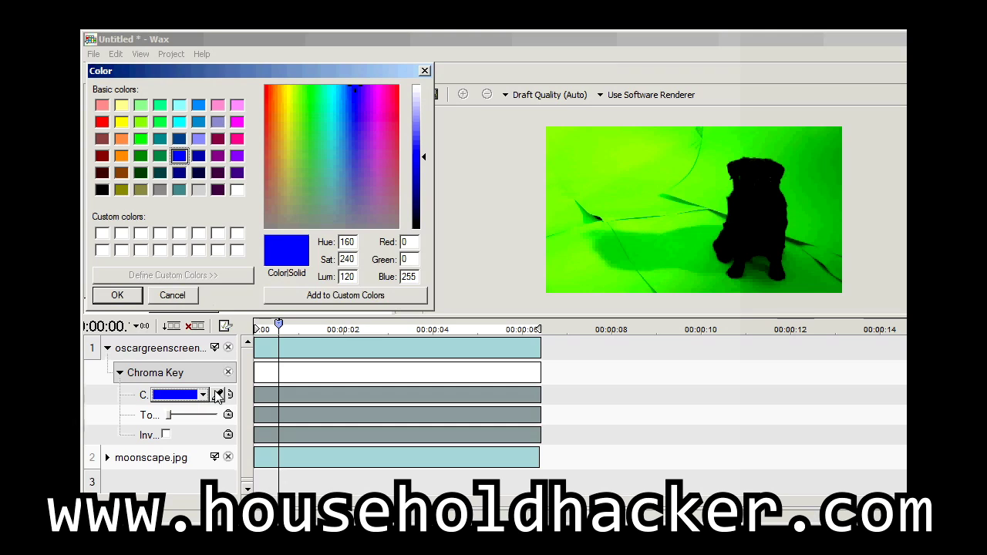
{"action": "left_click", "coordinate": [116, 294]}
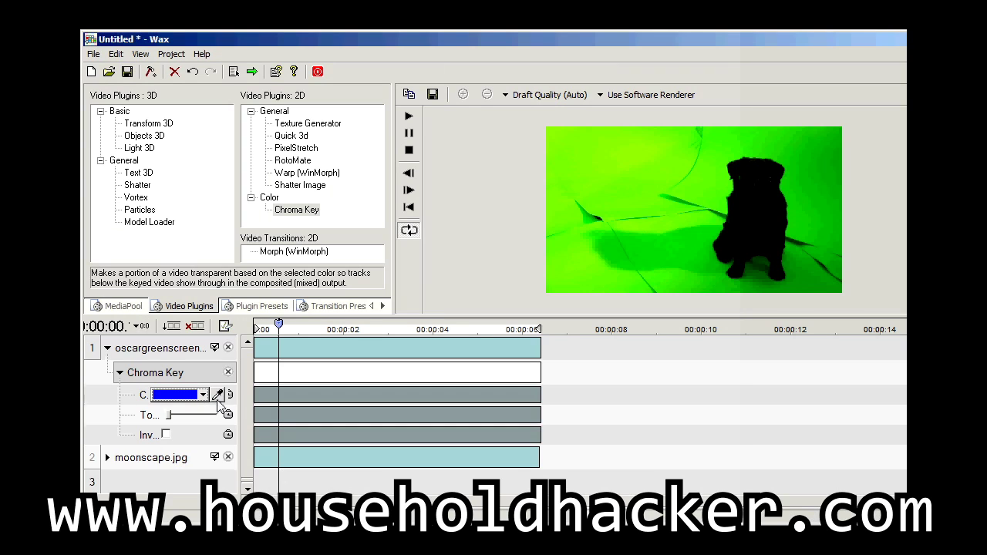
{"action": "left_click", "coordinate": [678, 242]}
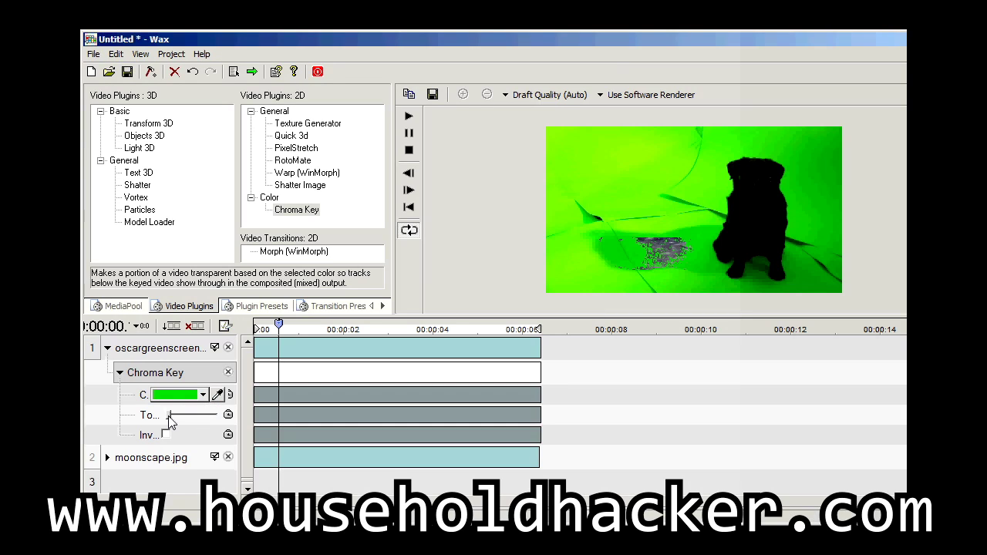
{"action": "left_click_drag", "start_coordinate": [169, 417], "coordinate": [184, 422]}
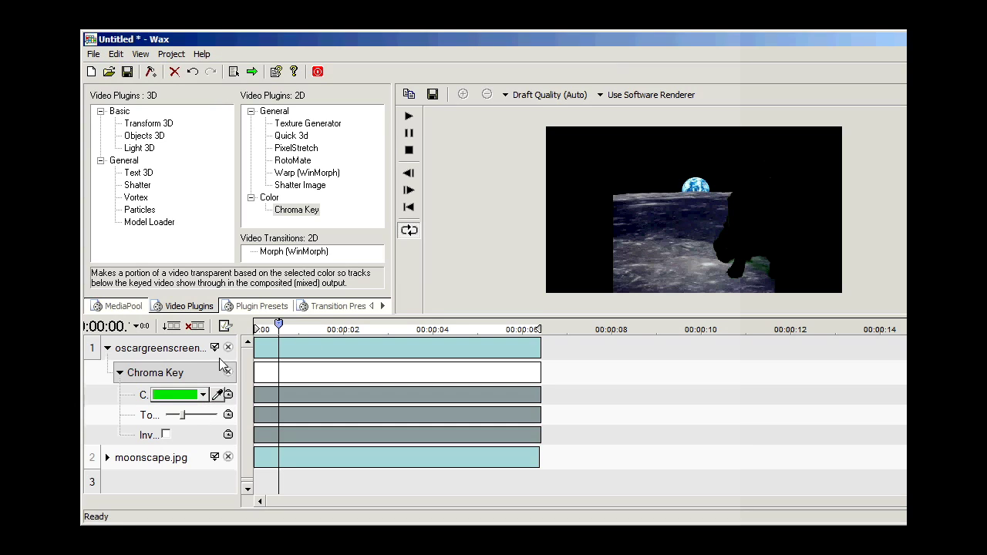
{"action": "left_click", "coordinate": [153, 350]}
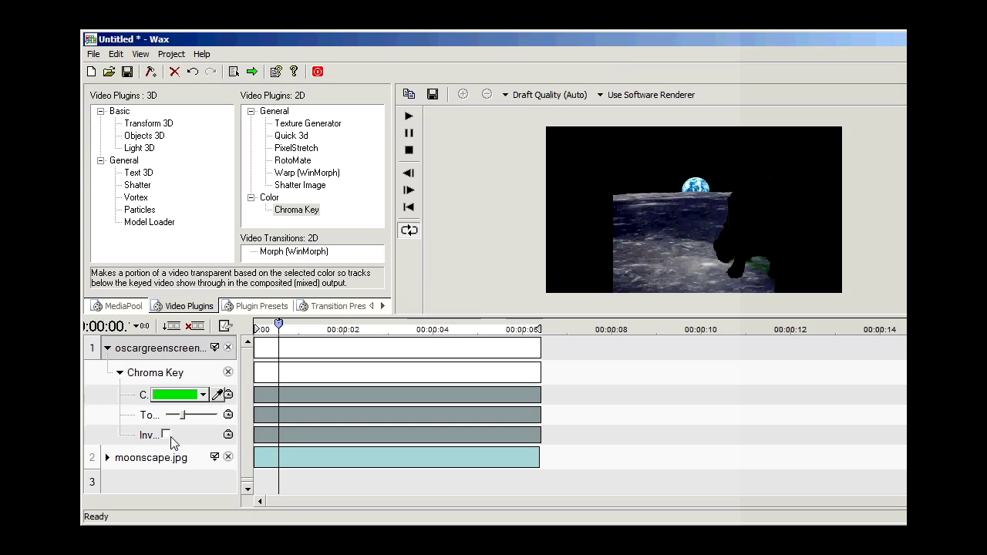
- Scrub the playhead along the timeline to preview the dog keyed over the moonscape
{"action": "left_click_drag", "start_coordinate": [281, 328], "coordinate": [118, 374]}
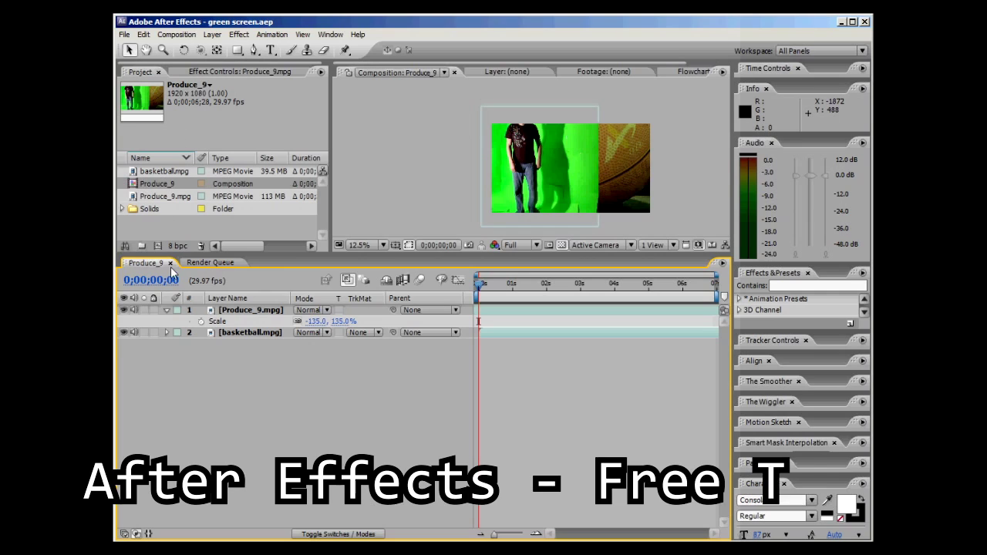
- Apply Keylight (1.2) to Produce_9.mpg and sample the green screen as its Screen Colour
{"action": "left_click", "coordinate": [239, 311]}
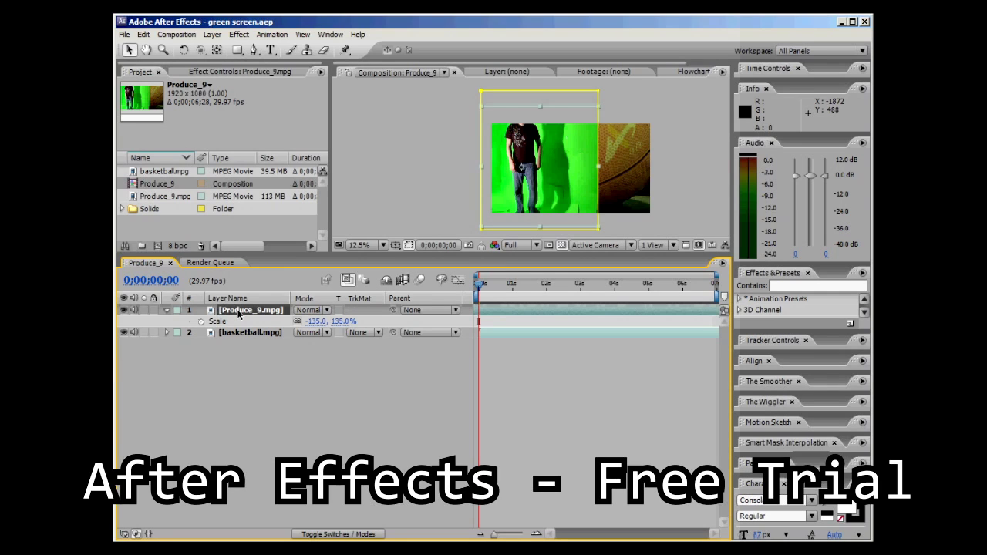
{"action": "left_click", "coordinate": [239, 33]}
{"action": "mouse_move", "coordinate": [324, 177]}
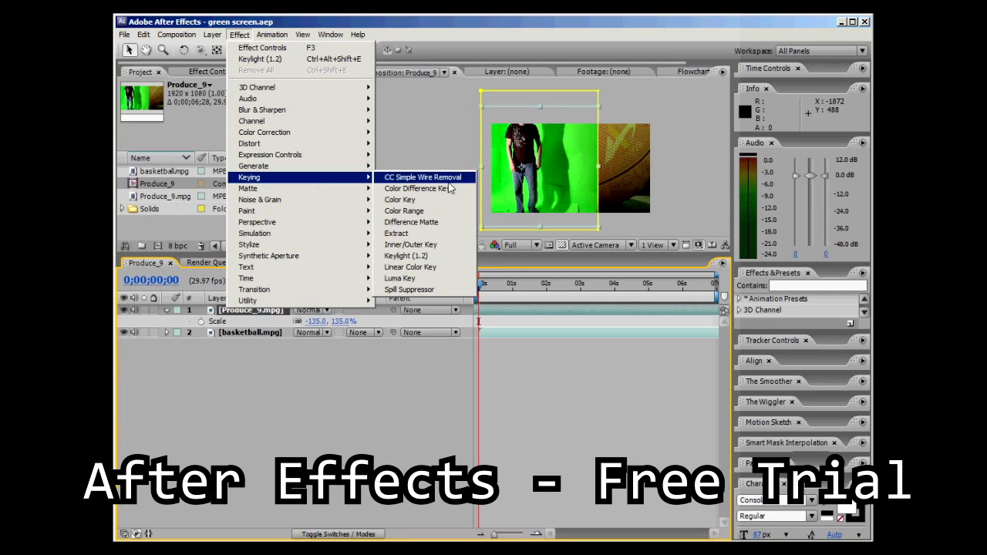
{"action": "left_click", "coordinate": [432, 255]}
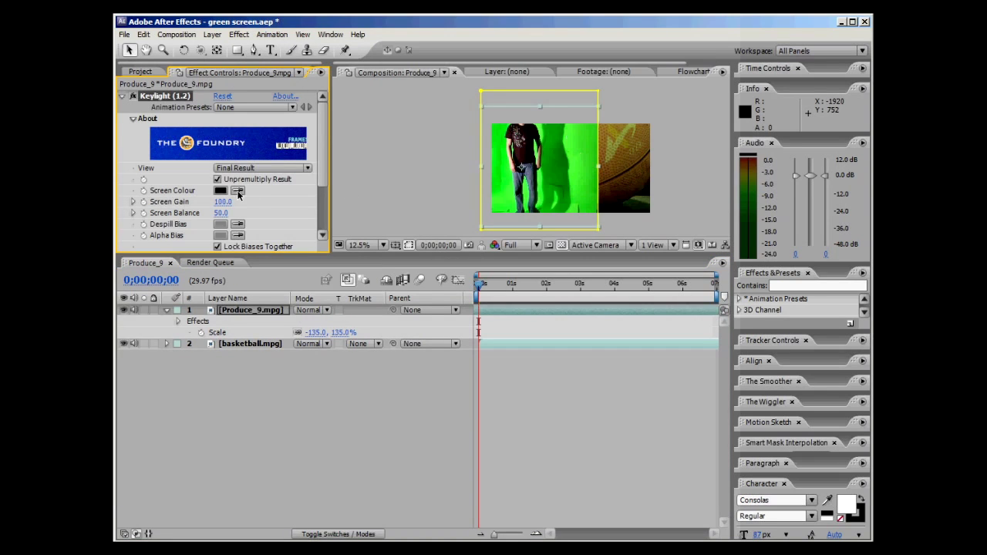
{"action": "left_click", "coordinate": [238, 191]}
{"action": "left_click", "coordinate": [508, 187]}
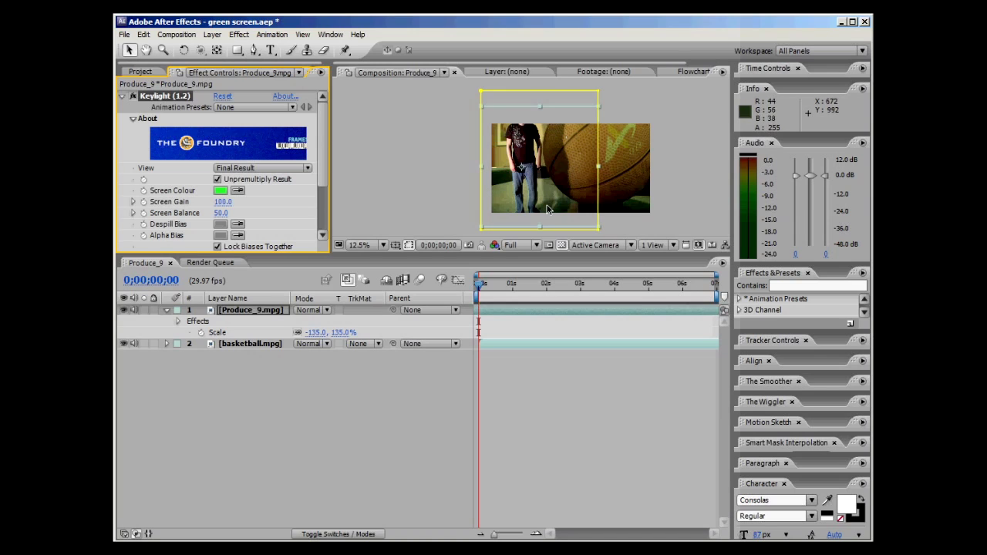
{"action": "scroll", "coordinate": [324, 174], "scroll_direction": "down", "scroll_amount": 3}
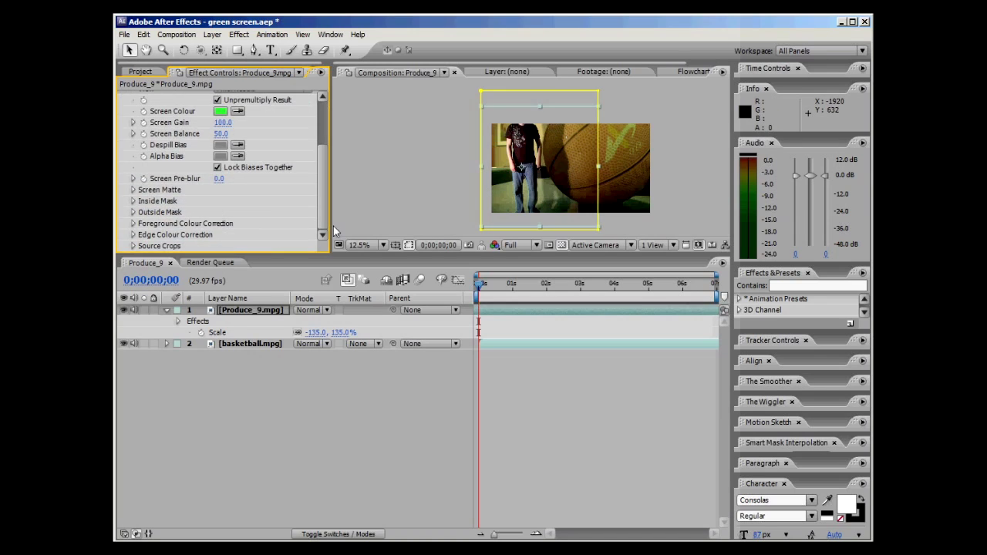
- Set Keylight Screen Pre-blur to 2.0, and Screen Matte Clip Black 54.0, Clip White 79.0
{"action": "left_click", "coordinate": [219, 178]}
{"action": "left_click", "coordinate": [132, 190]}
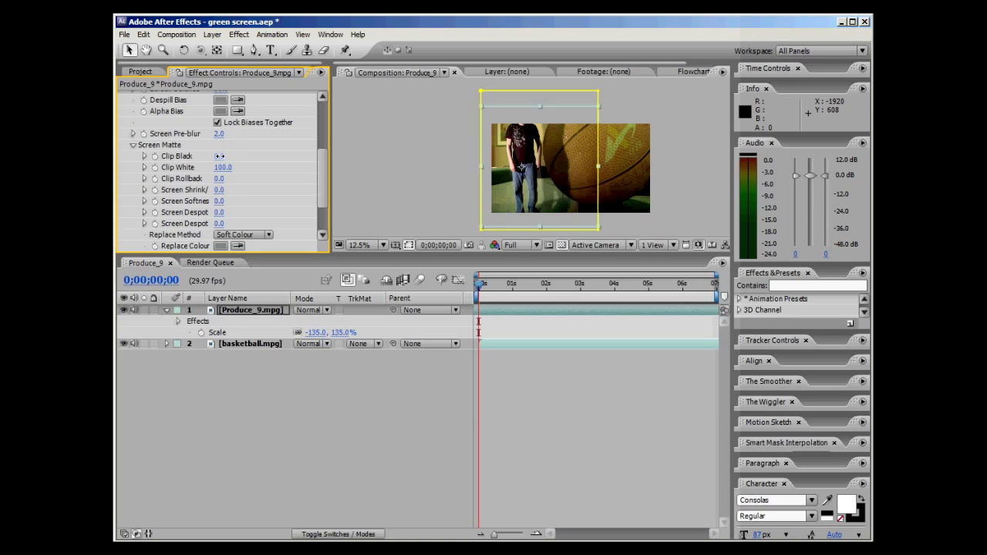
{"action": "left_click_drag", "start_coordinate": [223, 156], "coordinate": [261, 162]}
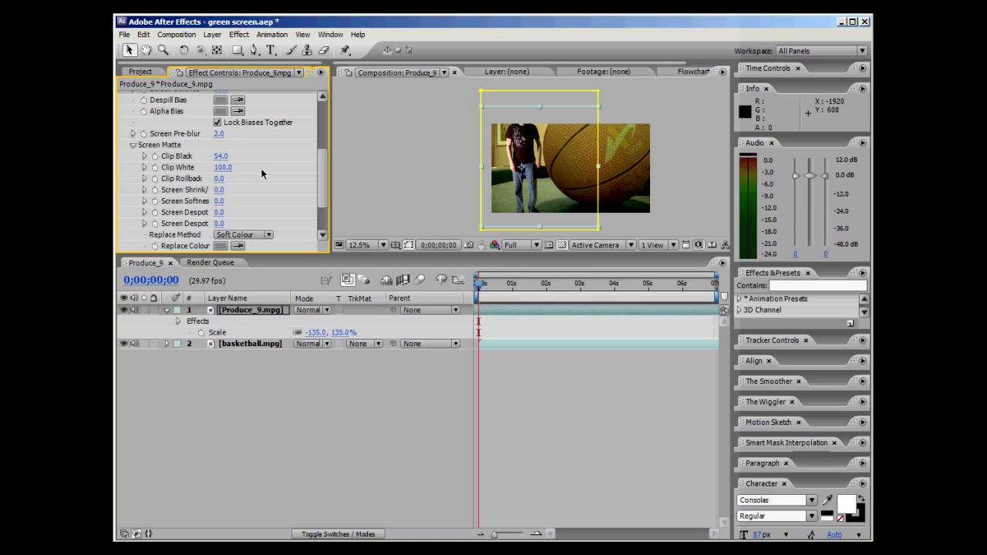
{"action": "left_click_drag", "start_coordinate": [223, 167], "coordinate": [360, 195]}
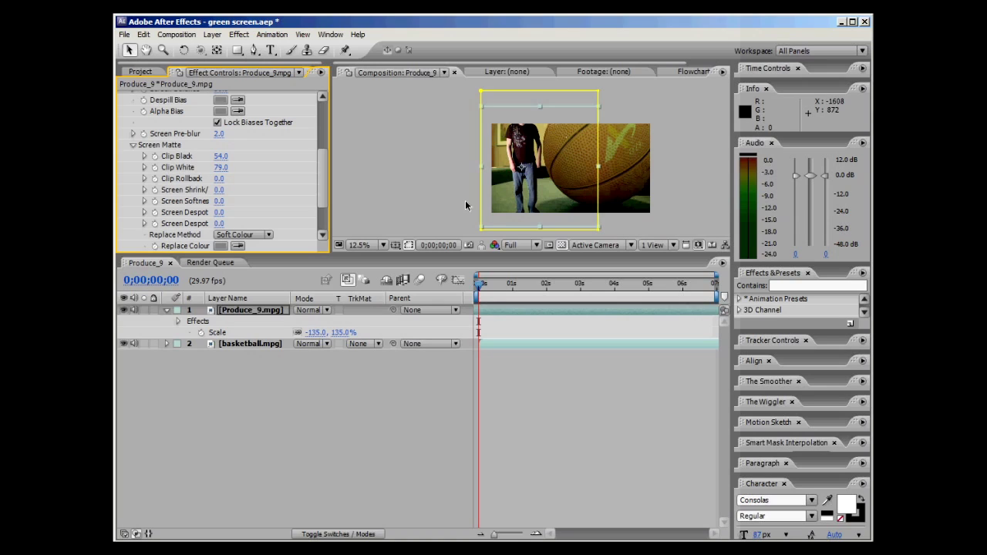
{"action": "scroll", "coordinate": [548, 154], "scroll_direction": "up", "scroll_amount": 1}
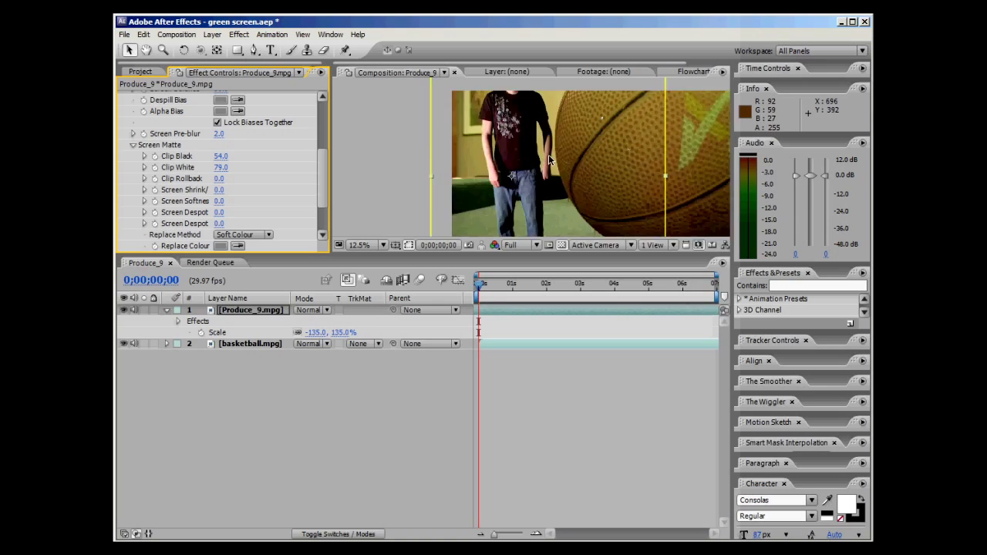
{"action": "left_click_drag", "start_coordinate": [480, 283], "coordinate": [713, 290]}
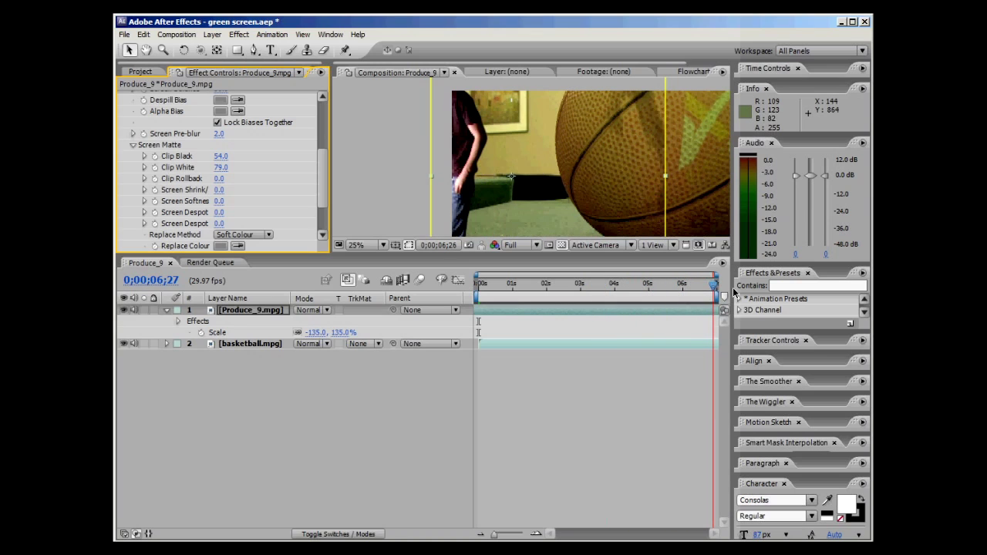
{"action": "scroll", "coordinate": [603, 184], "scroll_direction": "down", "scroll_amount": 2}
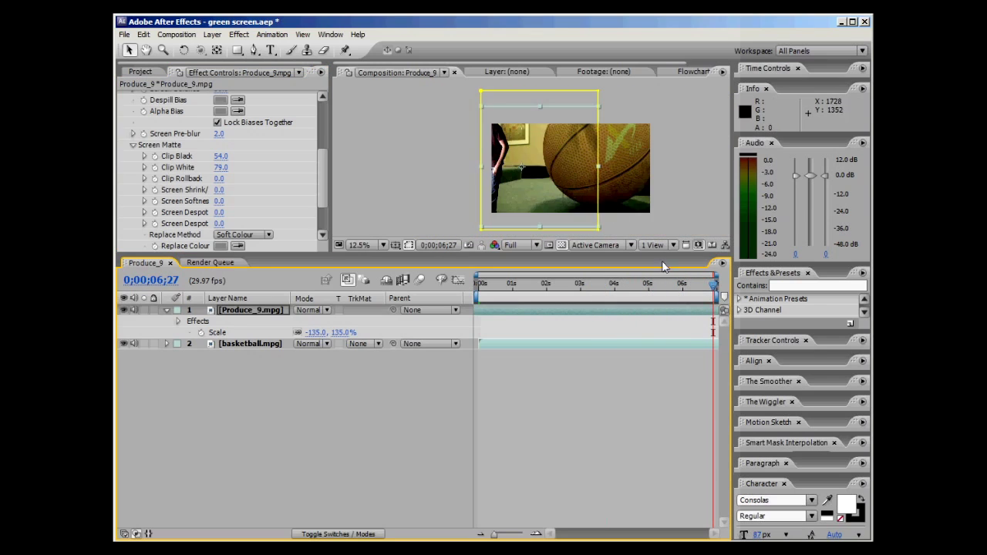
{"action": "left_click_drag", "start_coordinate": [714, 292], "coordinate": [741, 293]}
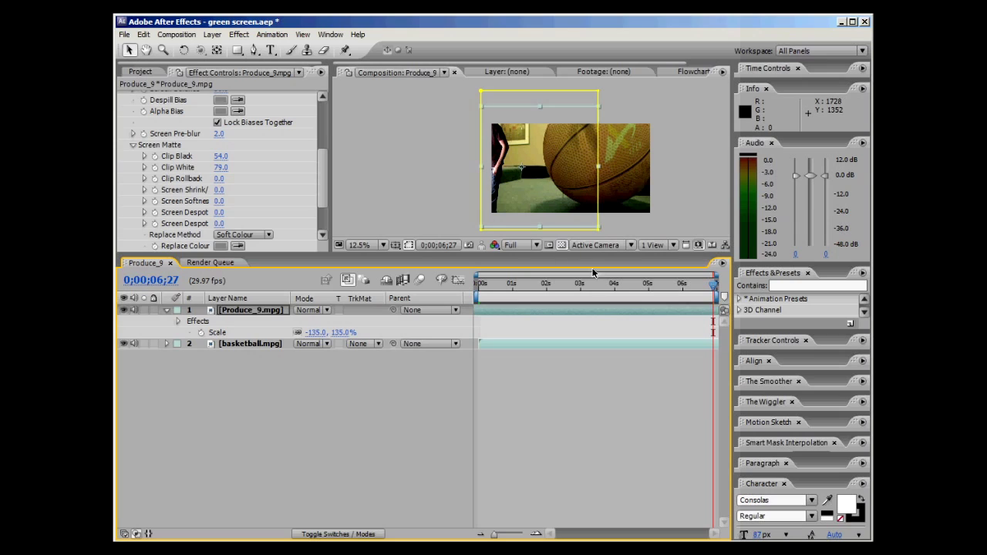